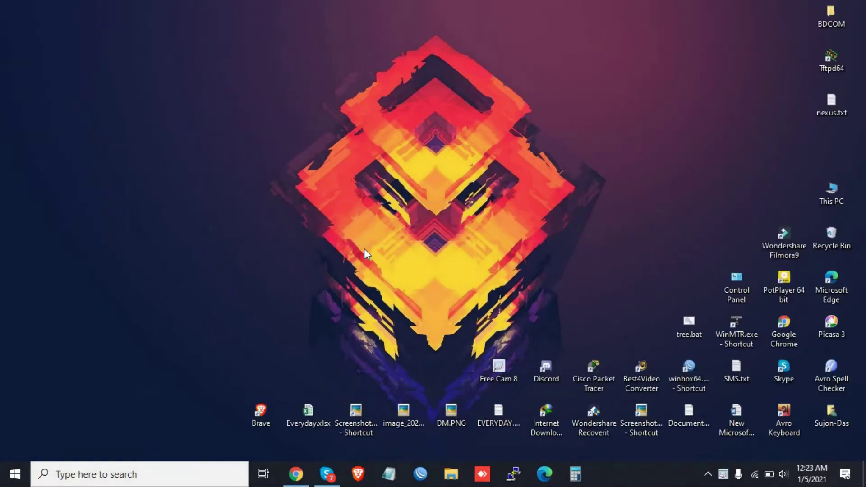
- Open a blank Notepad document and move its window slightly higher on the desktop
right_click(359, 236)
click(373, 268)
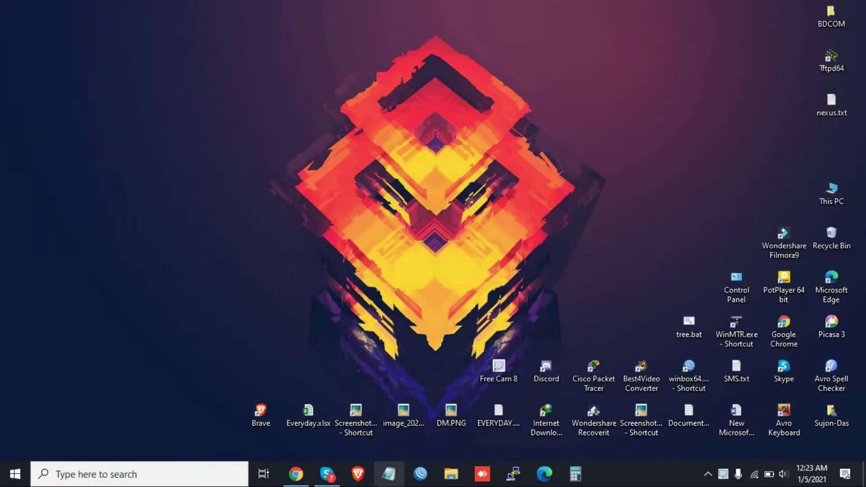
click(389, 474)
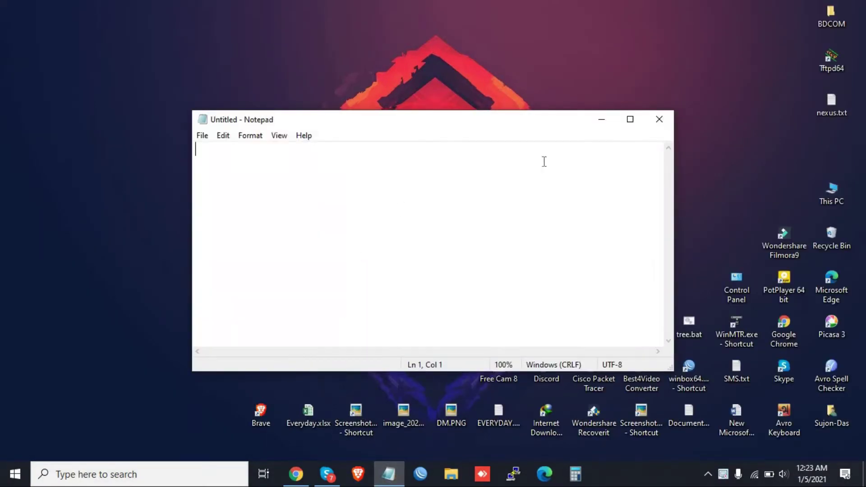
drag(522, 127, 522, 107)
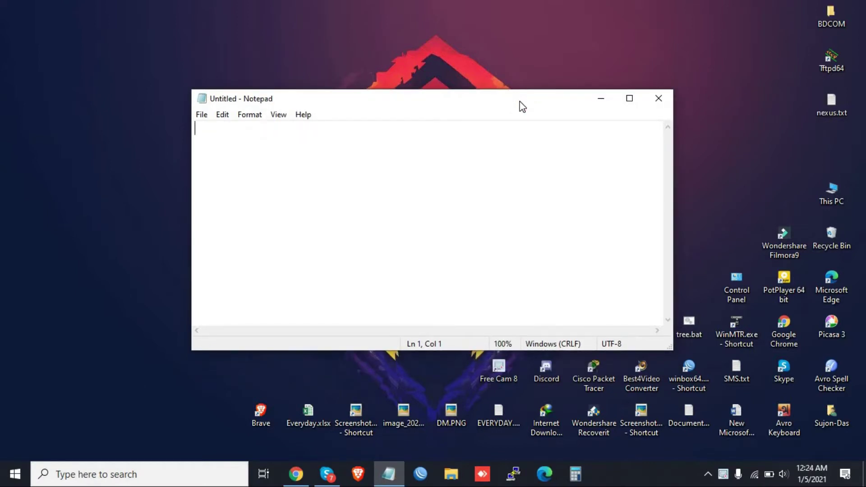
- Write "Hello" and "Today i will Show" on two lines of the note, followed by blank lines
text(He)
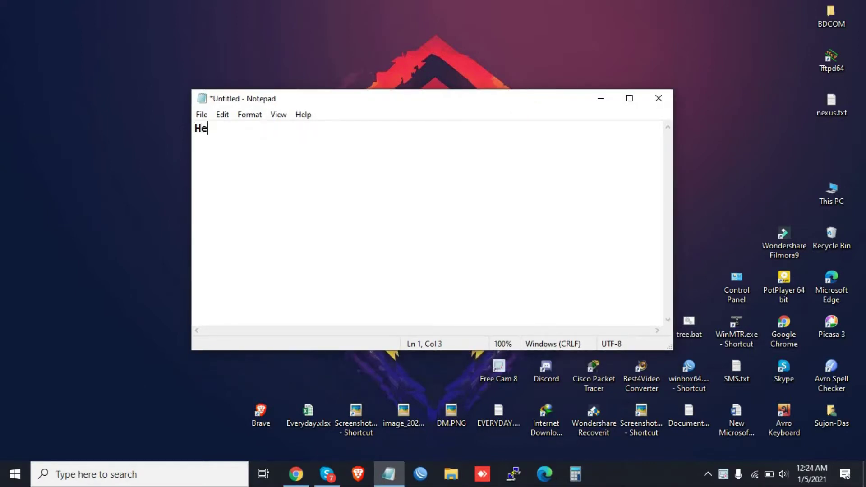
text(llo)
key(Return)
text(Today i )
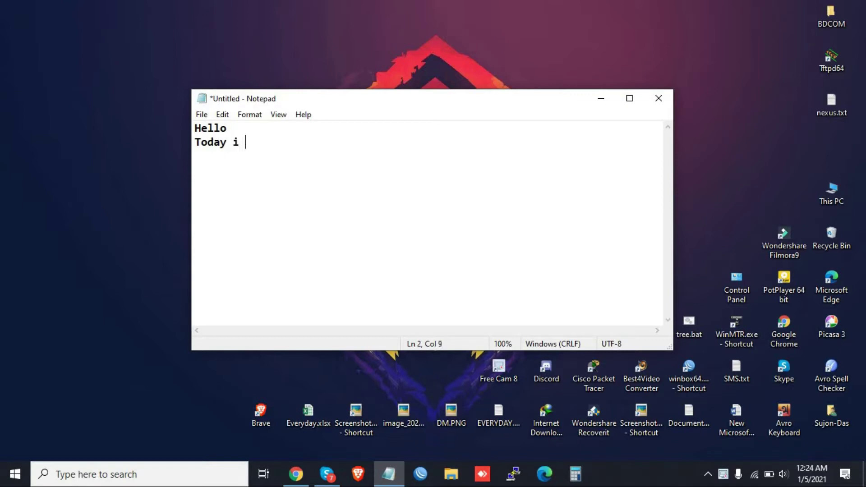
text(will Show)
key(Return)
key(Return)
key(Return)
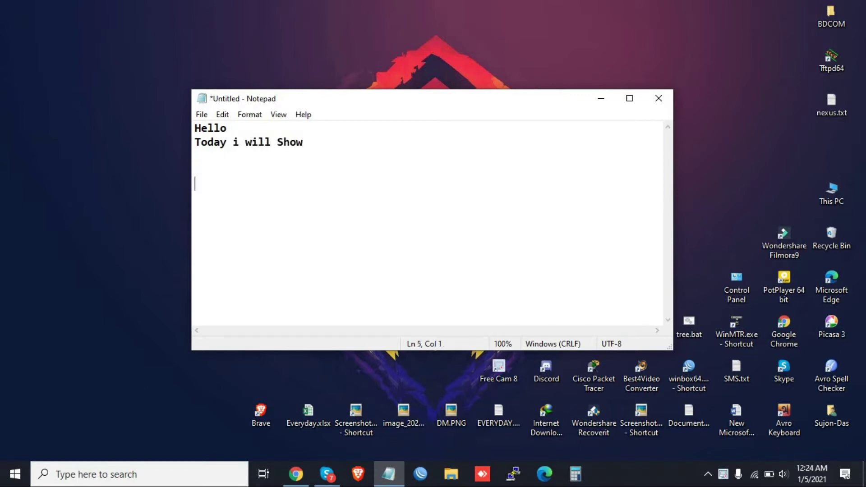
- Write the topic line "How to Convert Youtube video song to Mp3" below the greeting
text(How to Cobv)
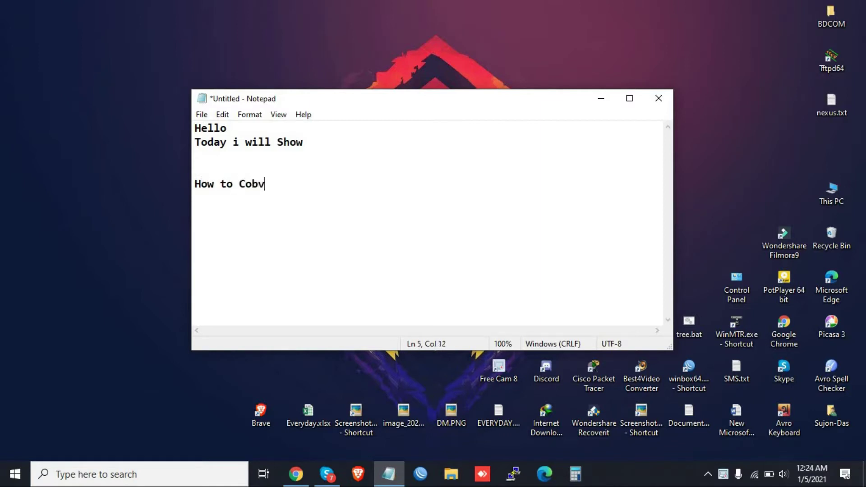
text(ert)
key(BackSpace)
key(BackSpace)
key(BackSpace)
key(BackSpace)
key(BackSpace)
text(N)
key(BackSpace)
text(nvert Youtube vi)
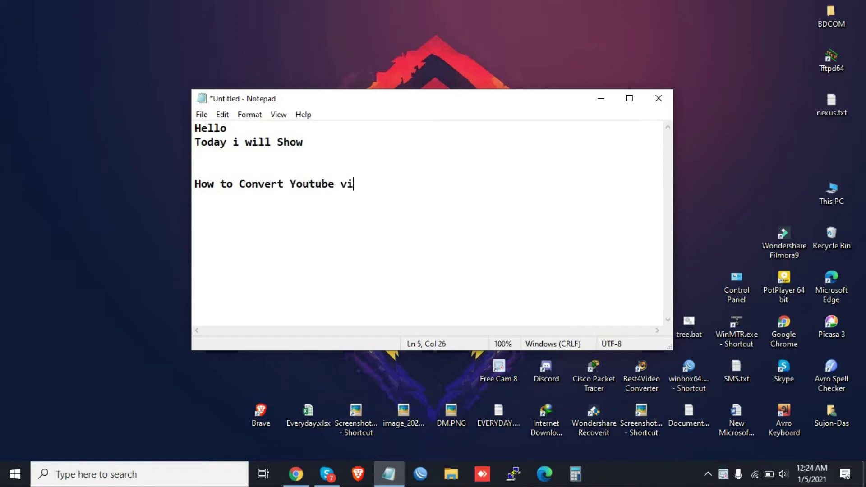
text(deo son)
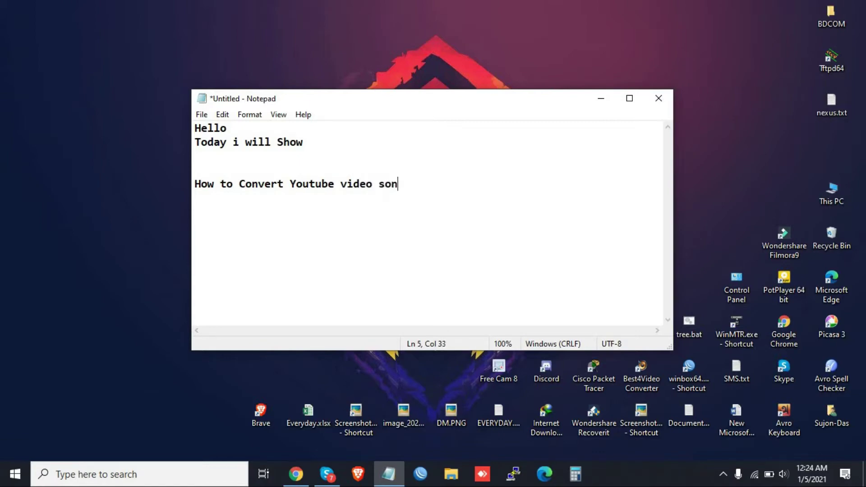
text(t)
key(BackSpace)
text(g to Mp3)
- Add the line "So lets start...." after a blank line below the topic line
key(Return)
key(Return)
text(So l)
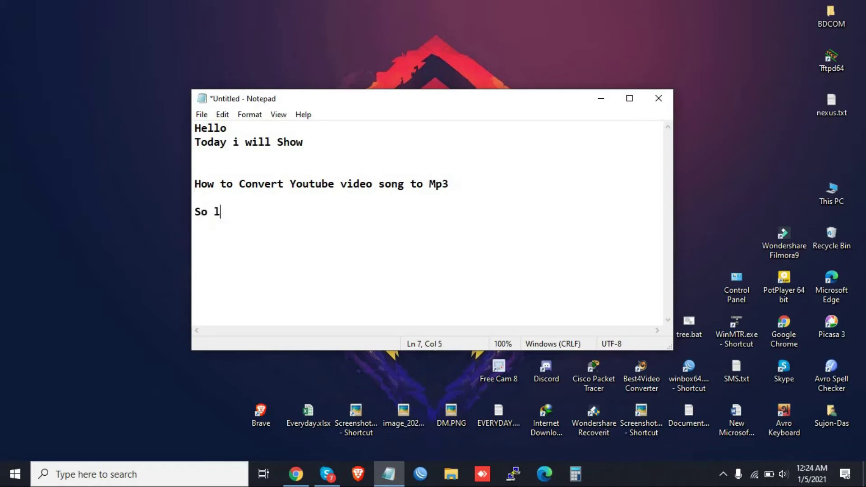
text(ets )
text(st)
text(r\\\)
key(BackSpace)
key(BackSpace)
key(BackSpace)
key(BackSpace)
key(BackSpace)
text(tart)
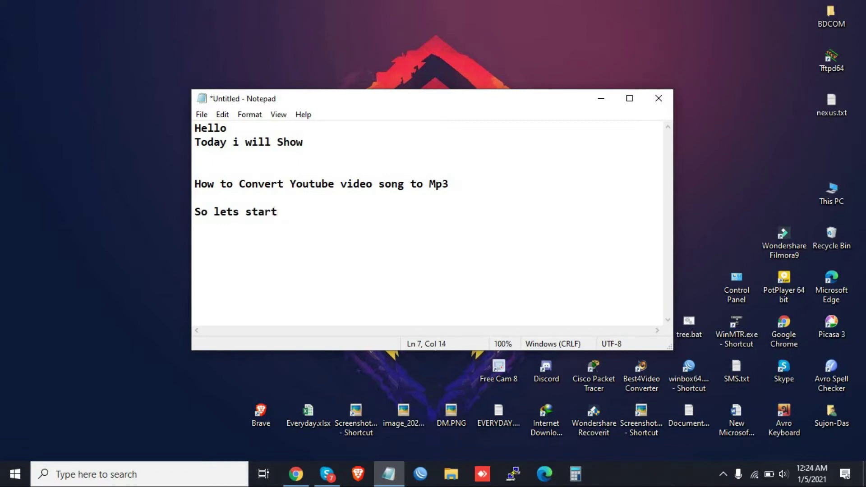
text(....)
- Switch to the Brave browser, maximize it, and replace the restored video tab with a new tab
click(357, 474)
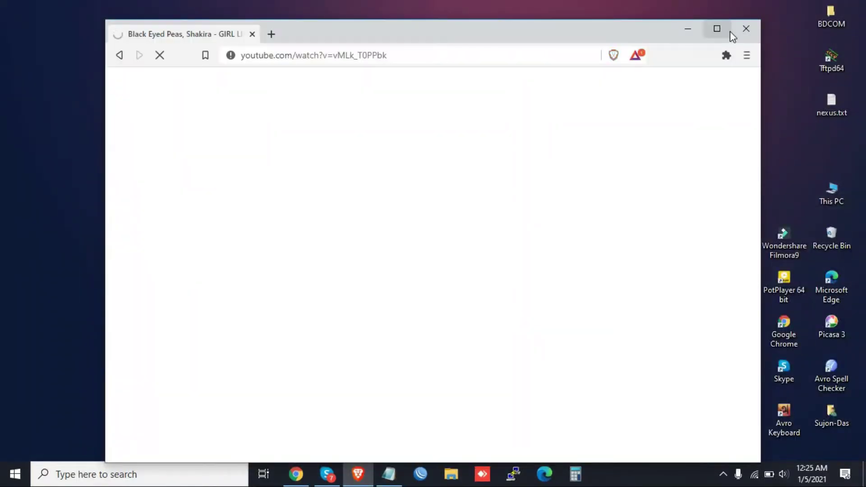
click(715, 27)
double_click(293, 40)
click(166, 11)
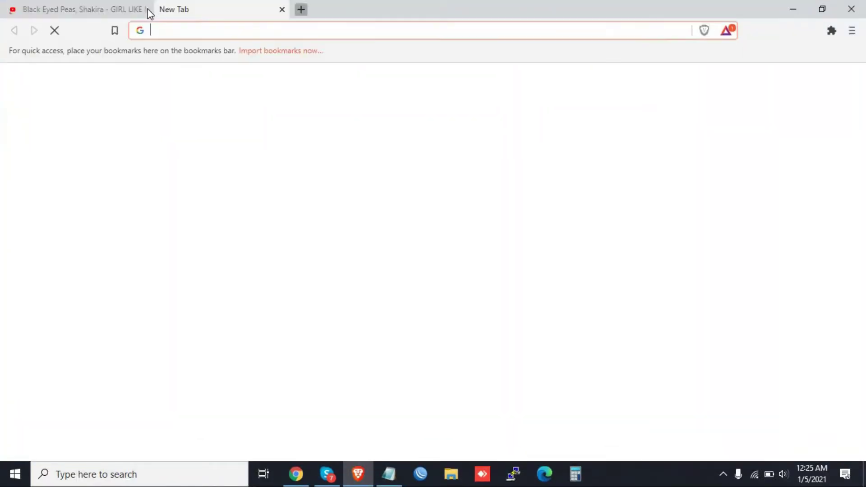
click(147, 9)
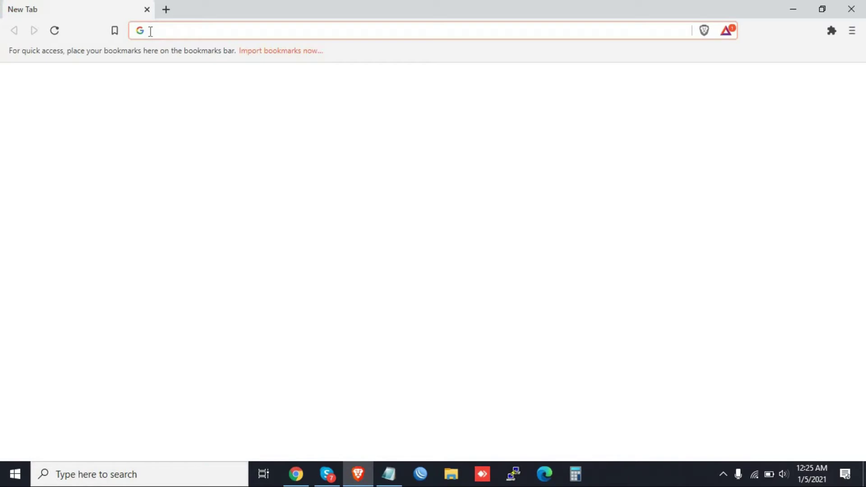
- Go to YouTube and search for "English song"
text(youtube)
key(Return)
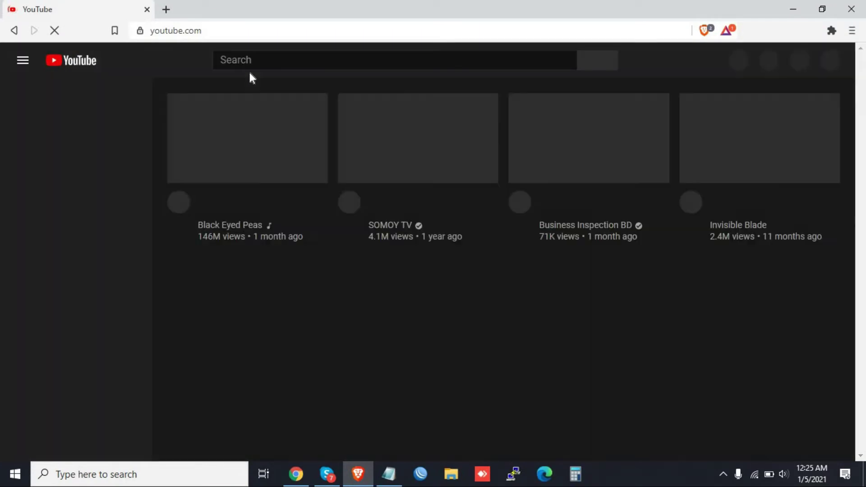
click(263, 59)
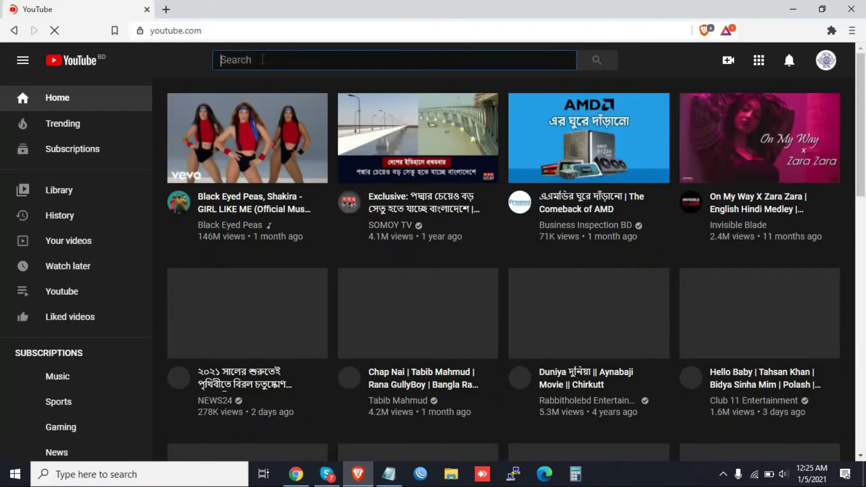
text(Eng)
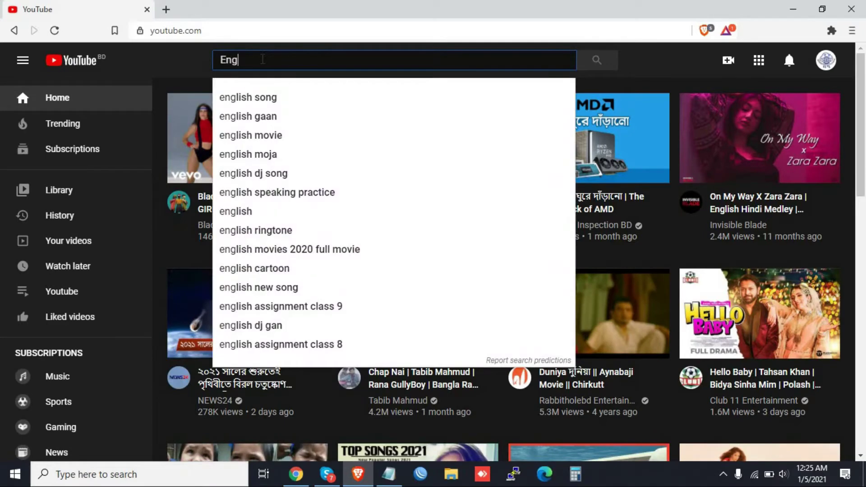
text(lish s)
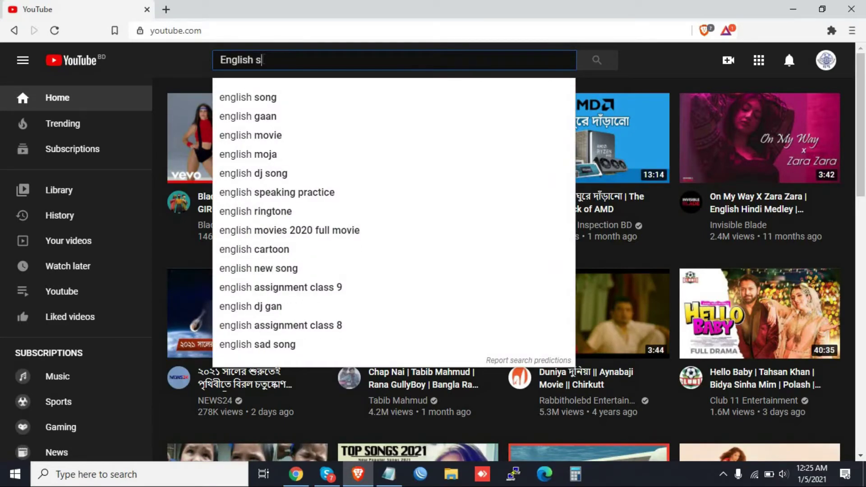
text(ong)
key(Return)
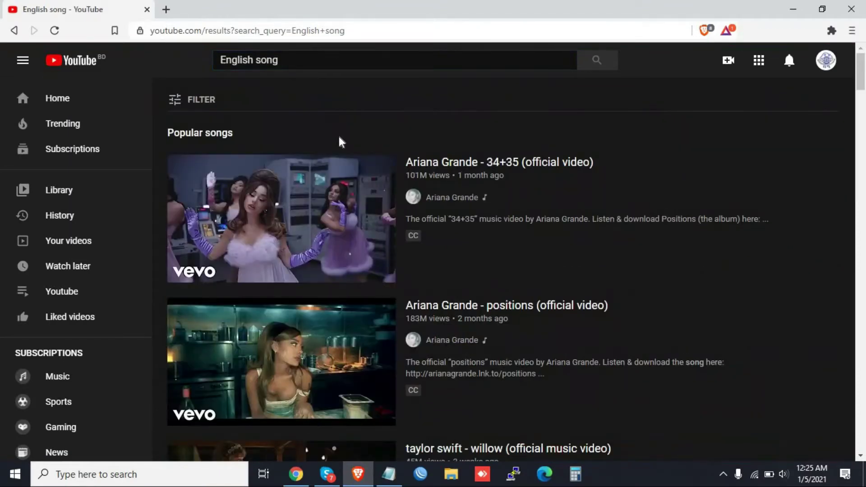
- Play the "Ariana Grande - 34+35 (official video)" result, then pause it
mouse_move(306, 238)
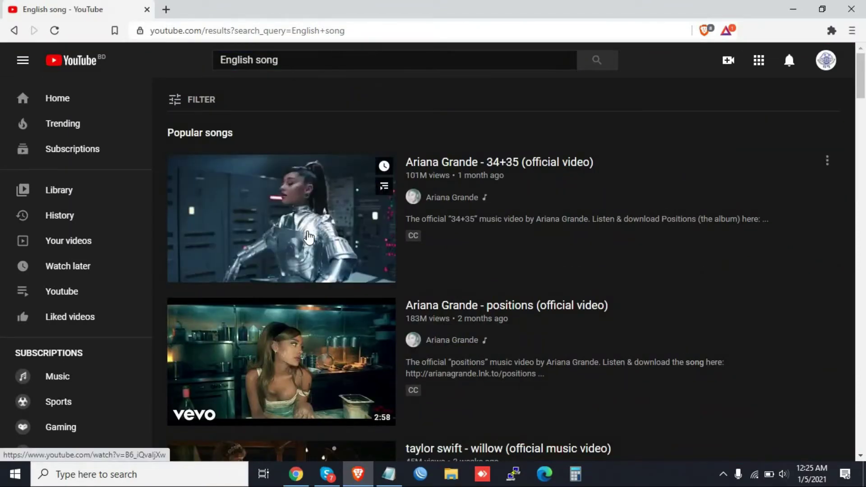
click(308, 237)
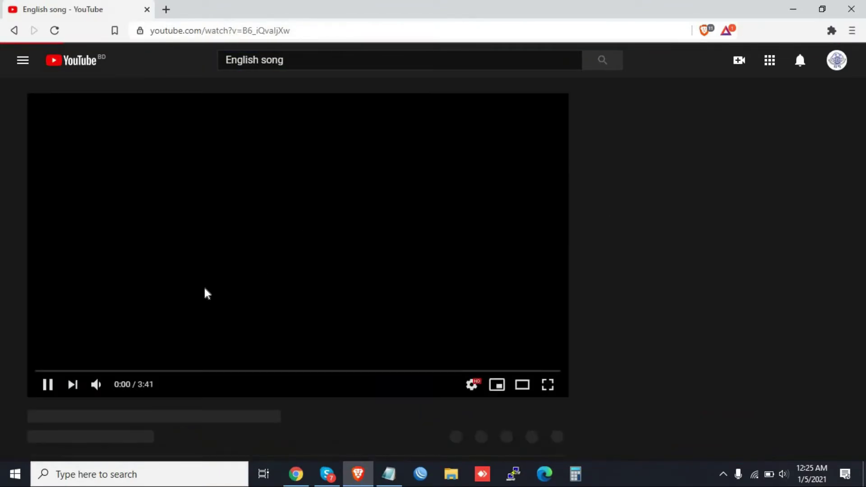
mouse_move(113, 387)
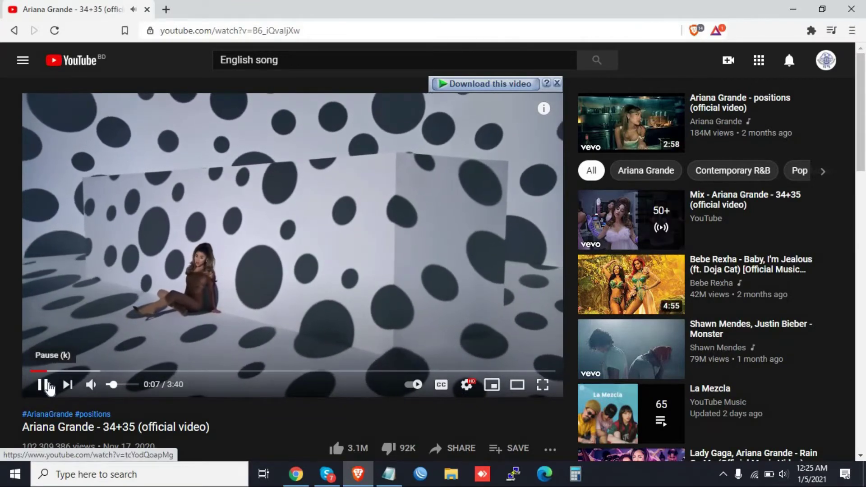
right_click(257, 192)
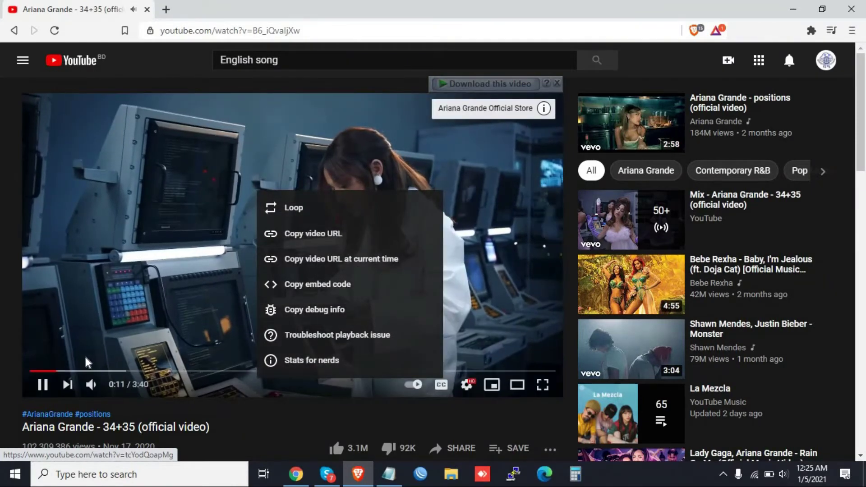
click(122, 304)
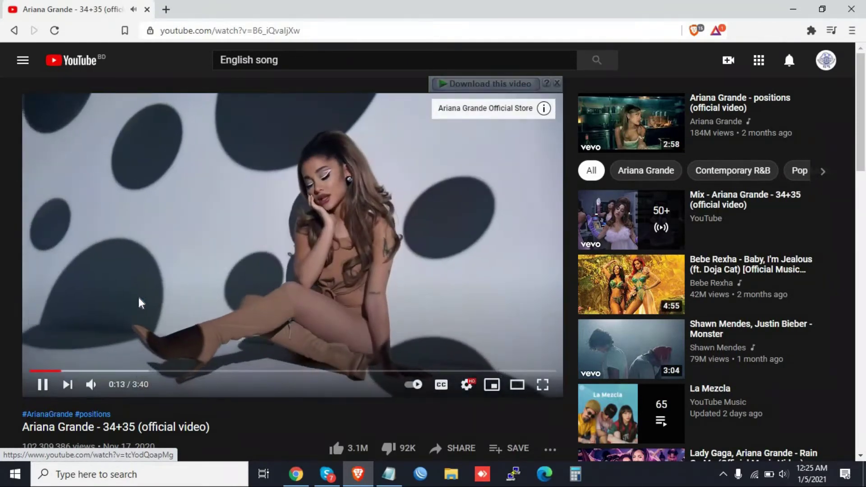
click(92, 359)
- Switch to Notepad, add the line "Just copy Youtube video URL...." below the existing text, and minimize the note
click(389, 474)
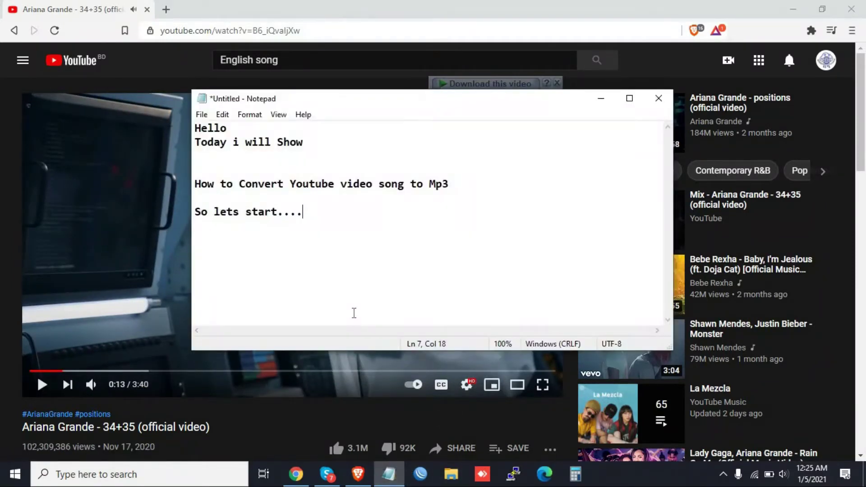
key(Return)
text(Just)
text( cop)
key(BackSpace)
text(o)
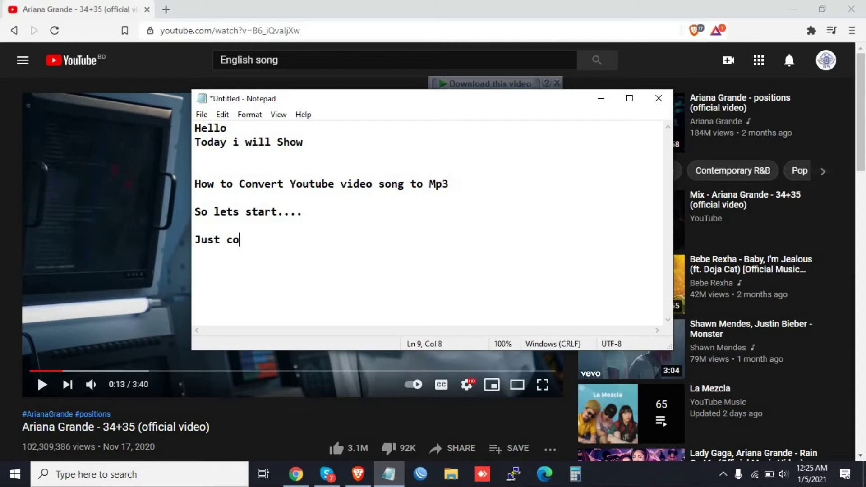
text(py Youtub)
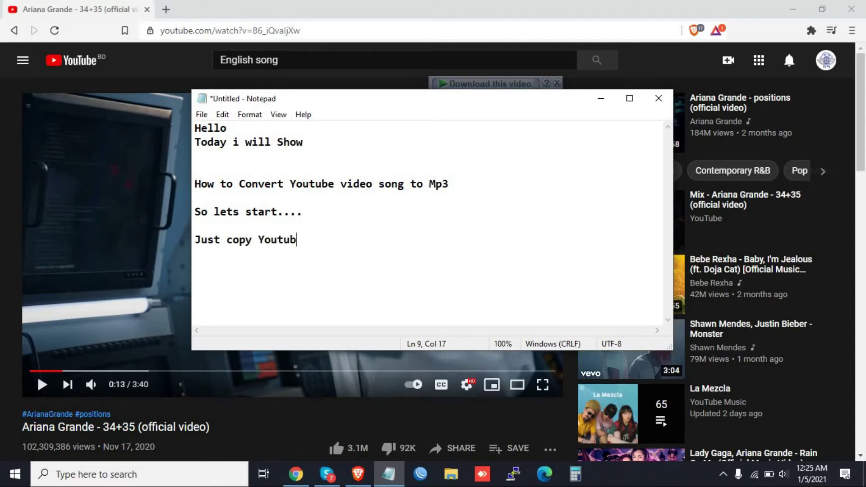
key(BackSpace)
text(be video UR)
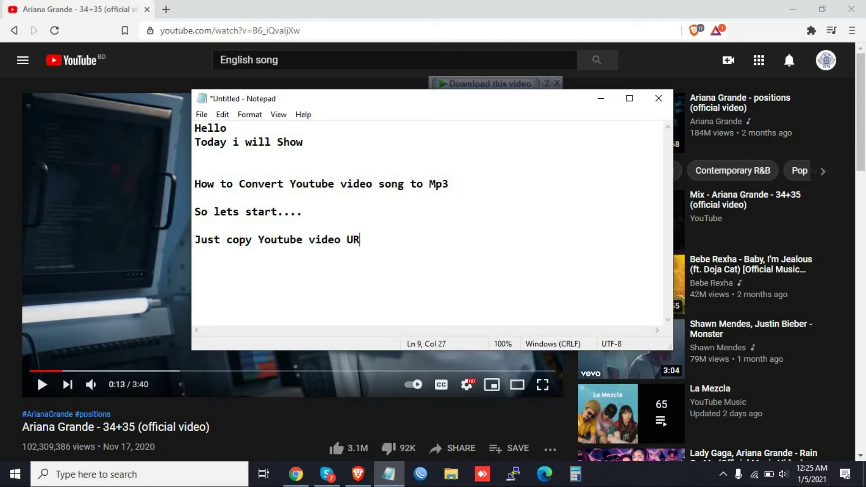
text(L....)
click(600, 99)
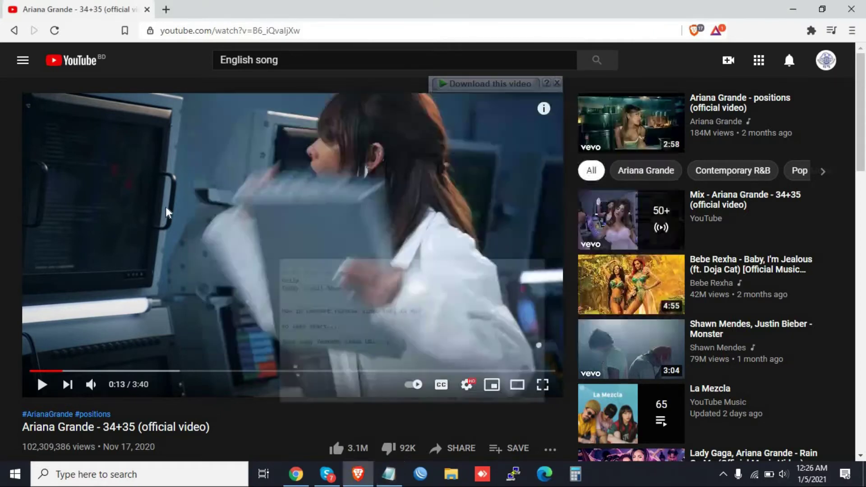
- Copy the URL of the open YouTube video and open a new browser tab
click(266, 195)
right_click(264, 192)
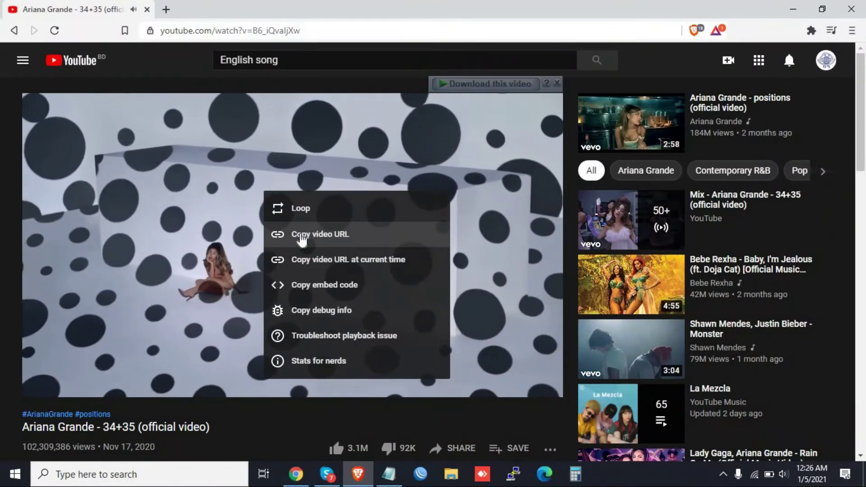
click(301, 235)
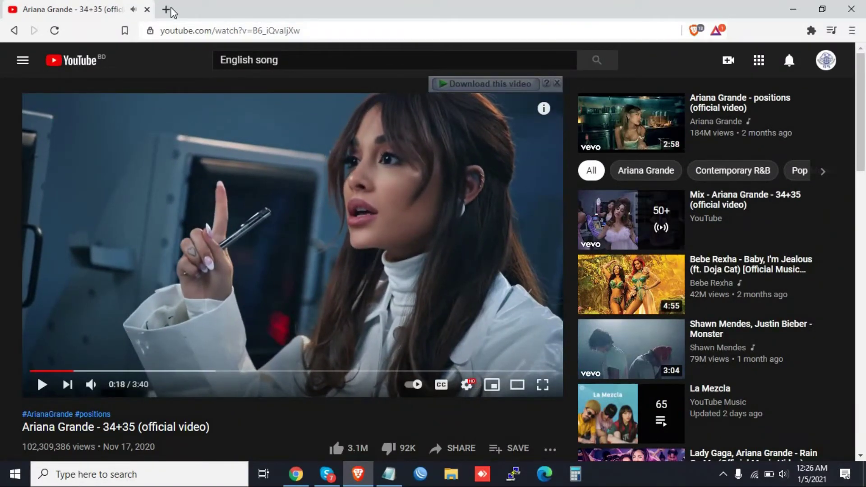
click(166, 10)
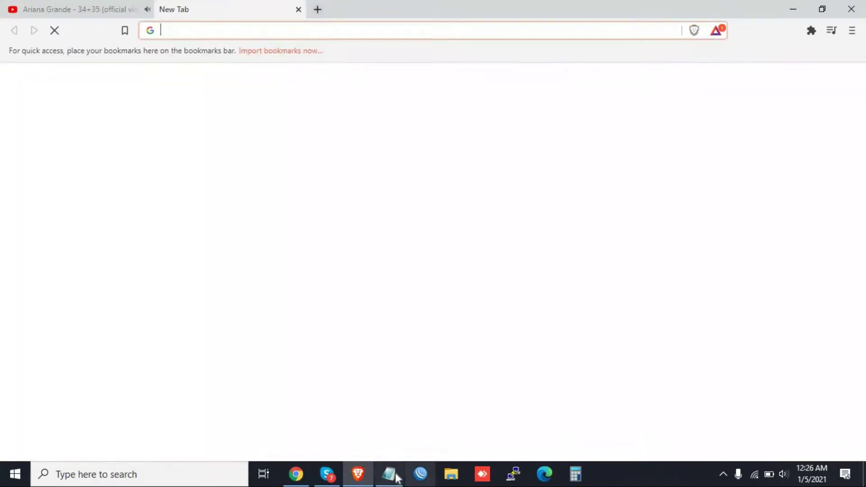
- Add the line "than login ...." to the Notepad note and return to the new tab in Brave
click(388, 474)
key(Return)
text(than)
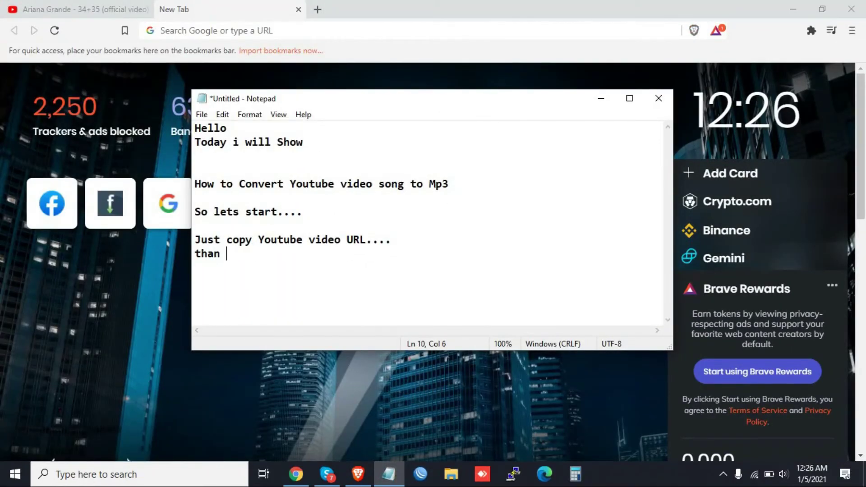
text( login )
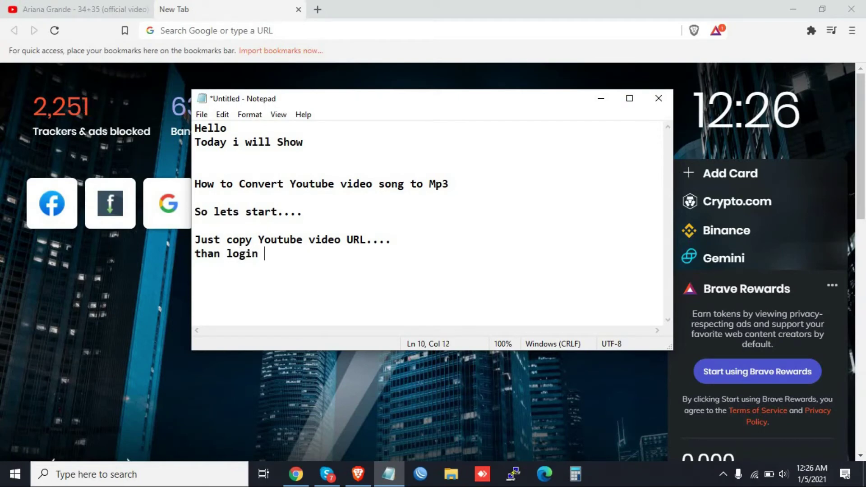
text(....)
key(Return)
click(220, 5)
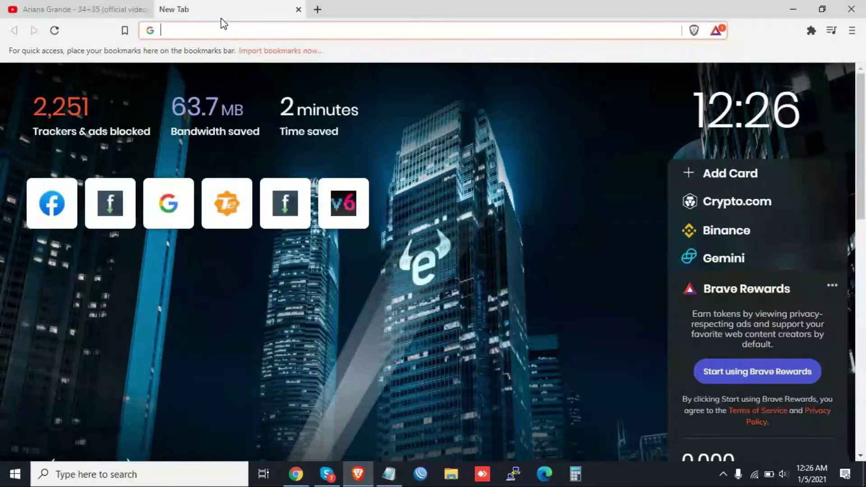
- Search the web for "youtube to mp3" and open the ytmp3.cc YouTube to Mp3 Converter result in a new tab
text(youtube)
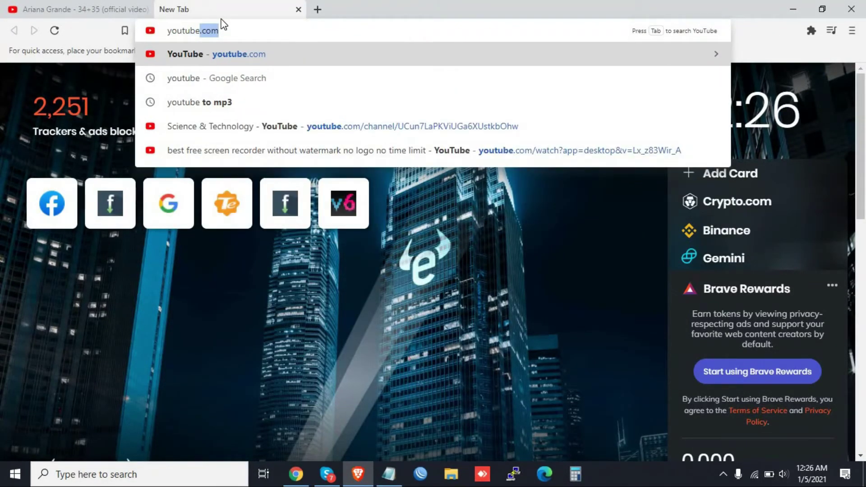
text( to )
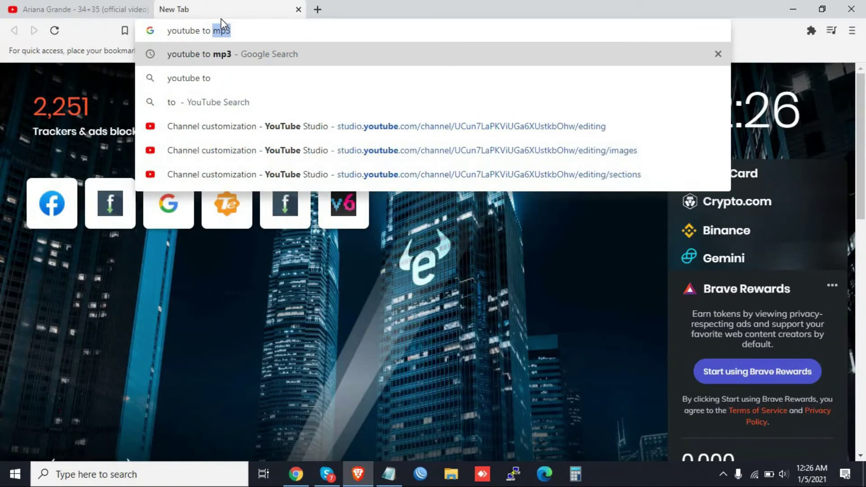
text(mp3)
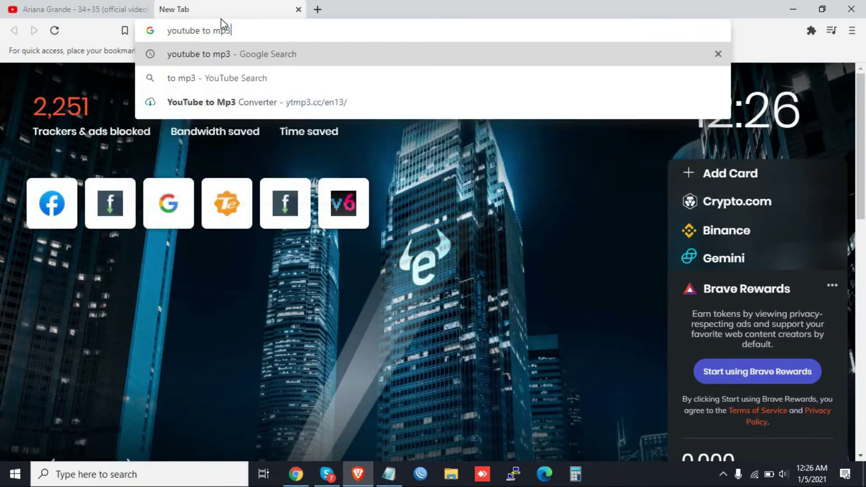
key(Return)
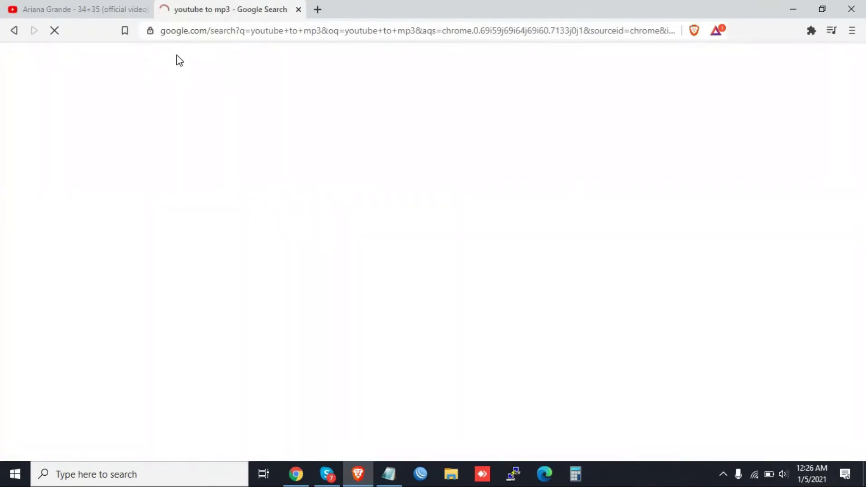
right_click(187, 178)
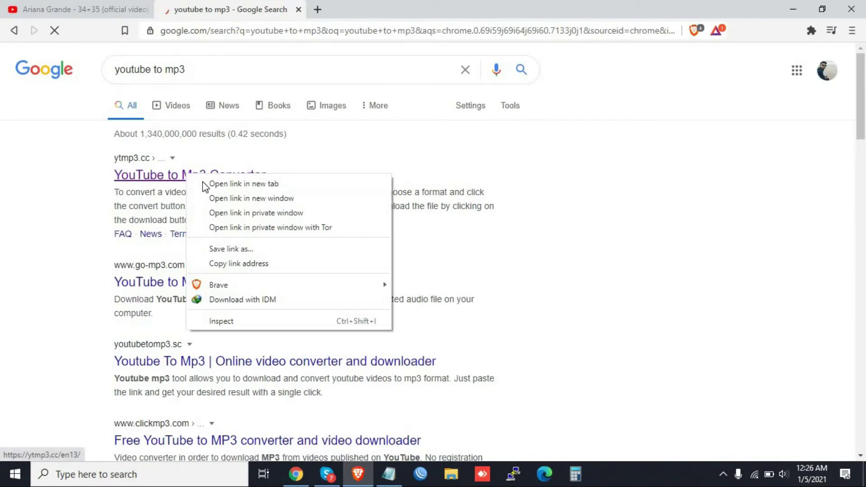
click(205, 183)
click(366, 9)
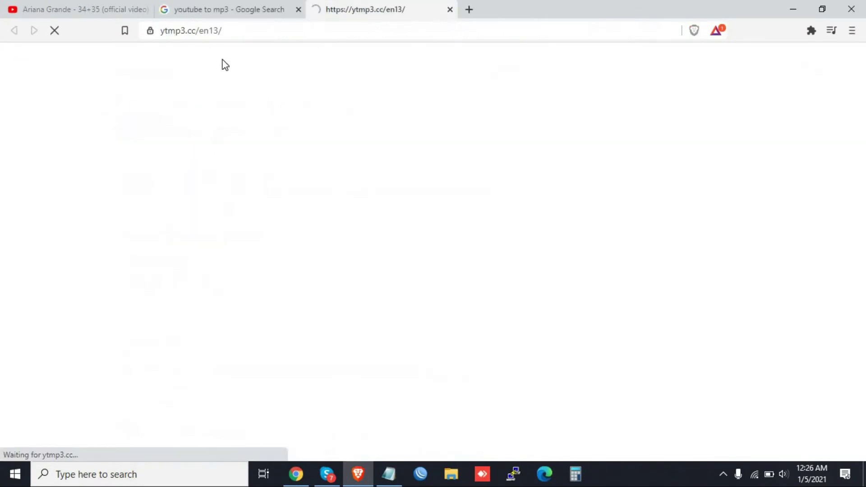
click(155, 31)
key(ctrl+c)
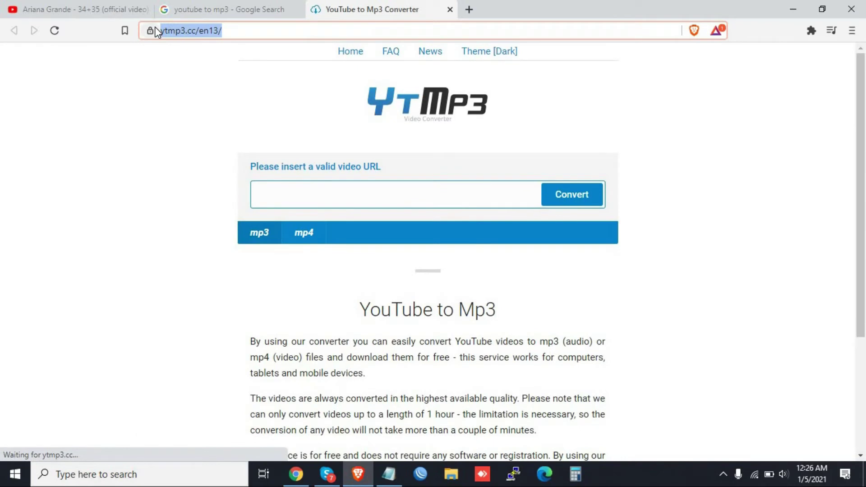
key(alt+Tab)
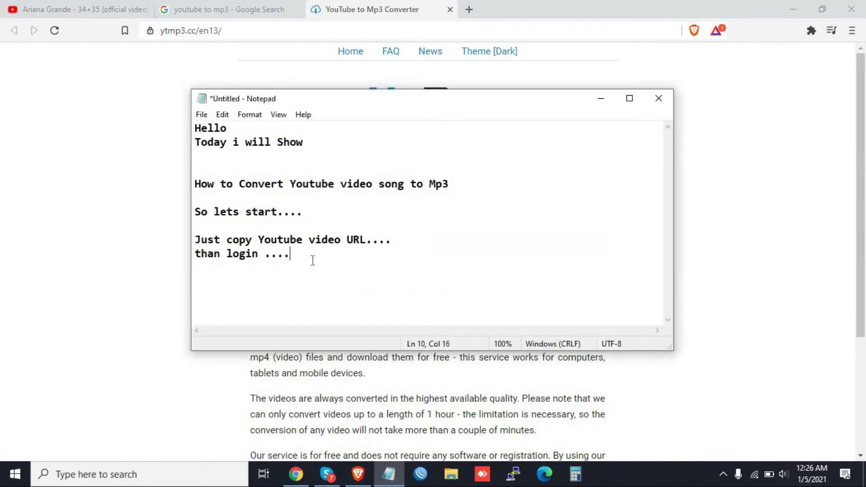
text(this side  address   )
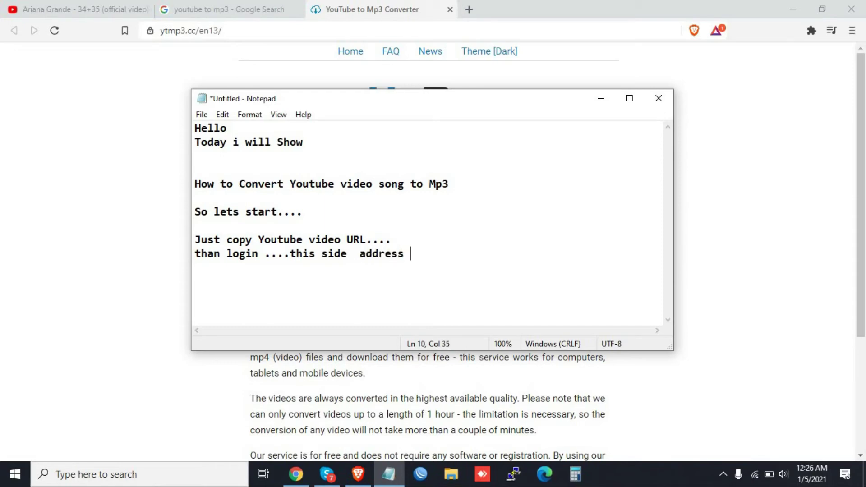
text(V)
key(BackSpace)
key(ctrl+v)
key(Return)
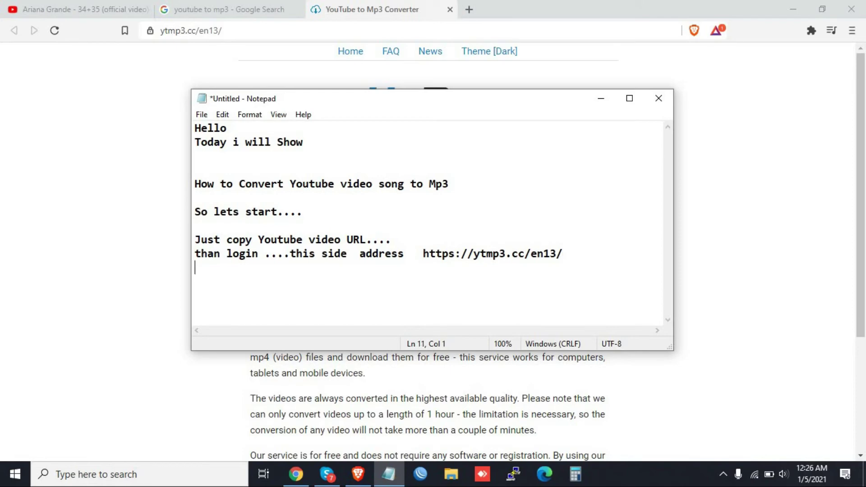
click(601, 99)
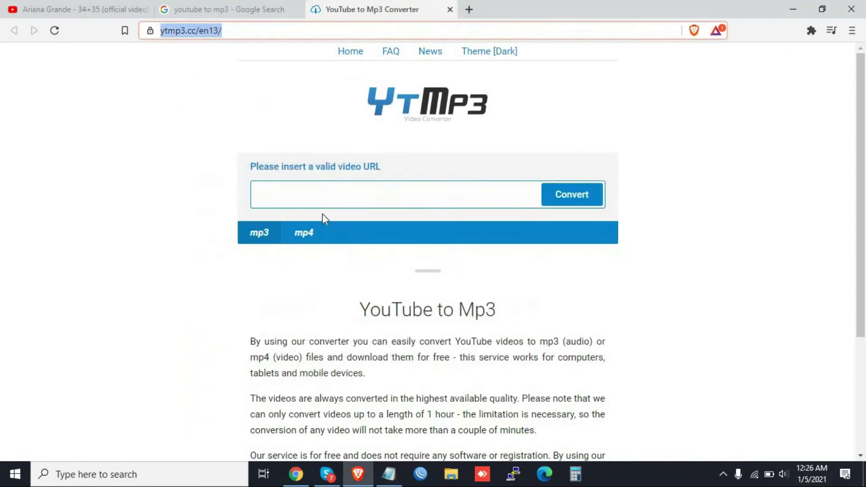
right_click(337, 202)
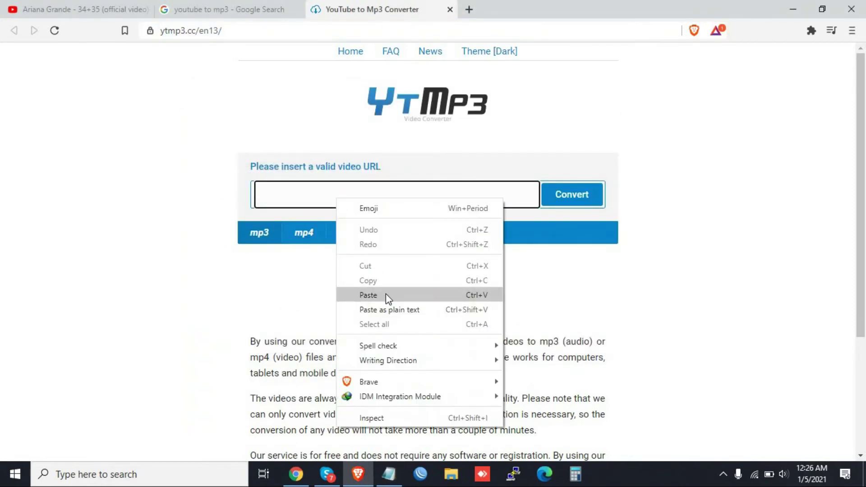
click(368, 295)
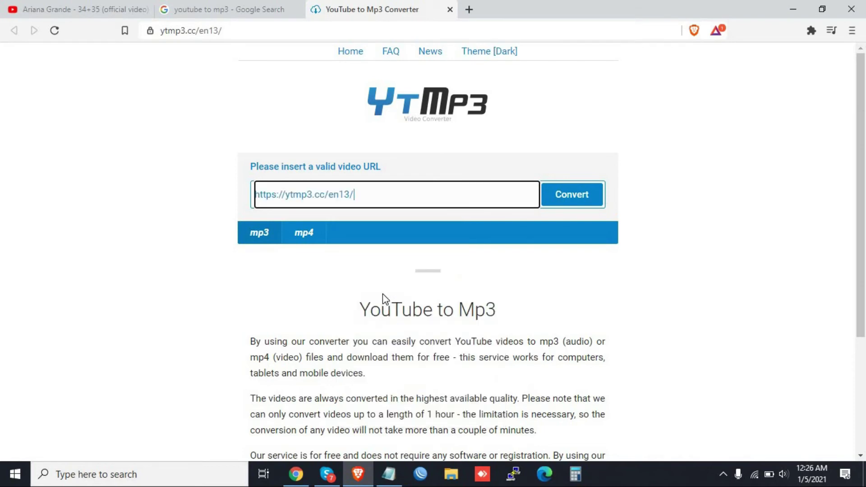
click(557, 206)
- Paste the "Ariana Grande - 34+35 (official video)" YouTube URL into the converter and convert it to MP3
right_click(268, 190)
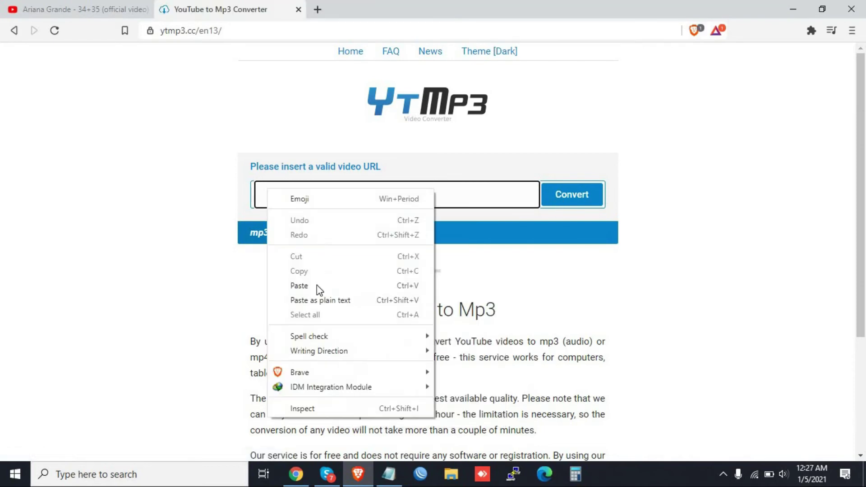
click(316, 285)
click(551, 206)
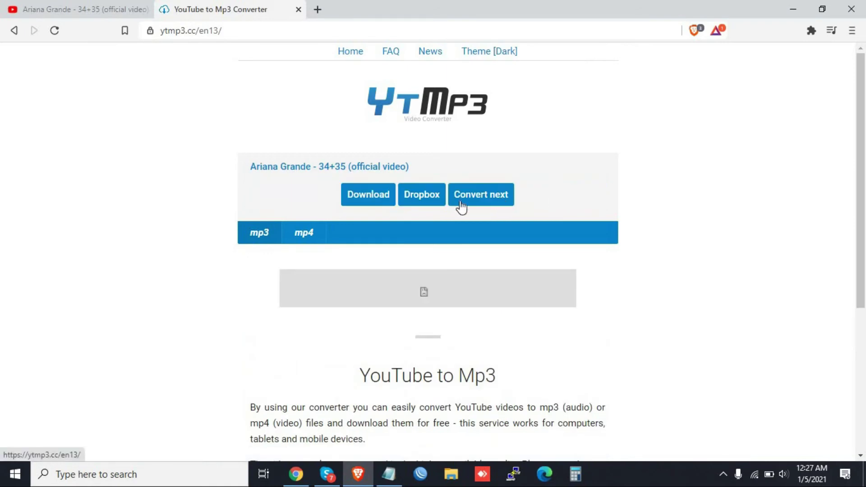
- Download the converted MP3 to D:\Download\Music with the suggested file name, close the completion dialog, and switch to Notepad
click(356, 197)
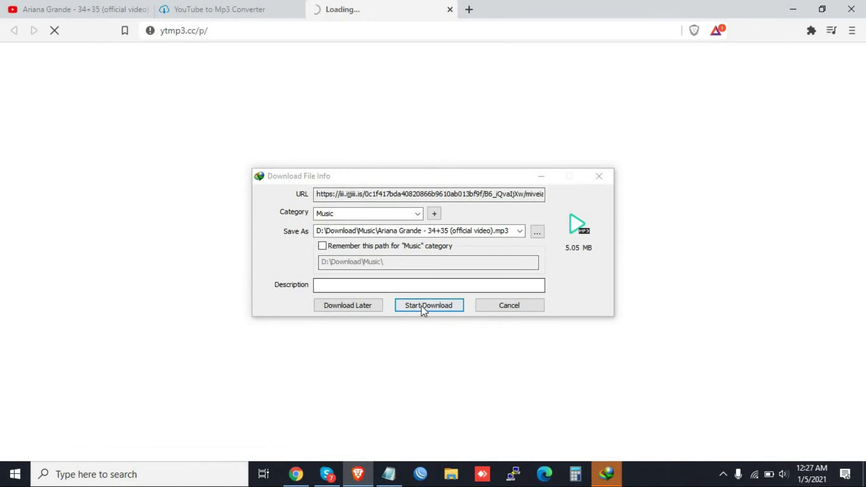
click(422, 305)
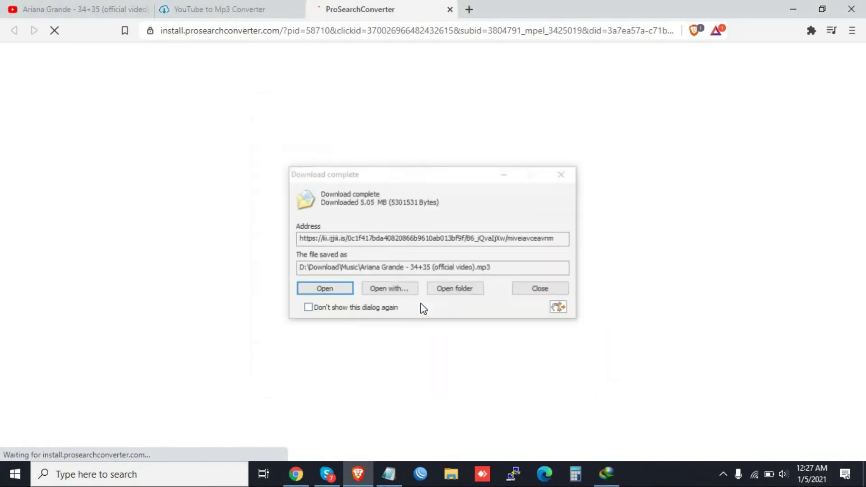
click(521, 286)
click(388, 473)
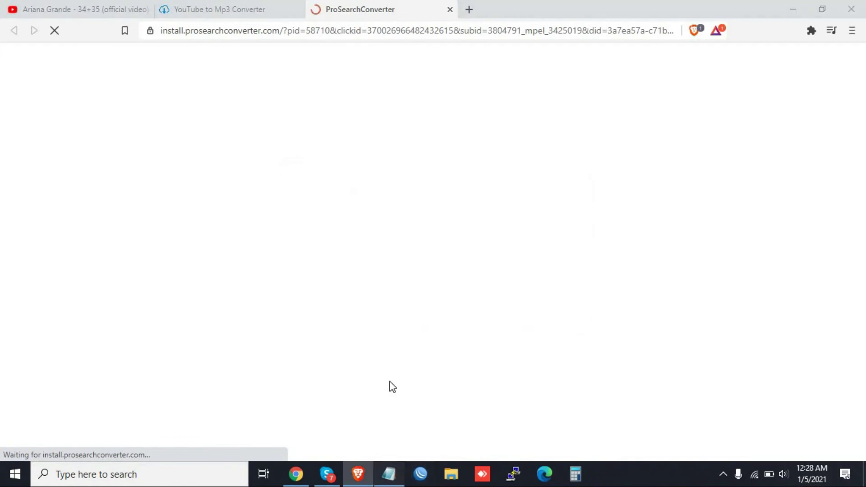